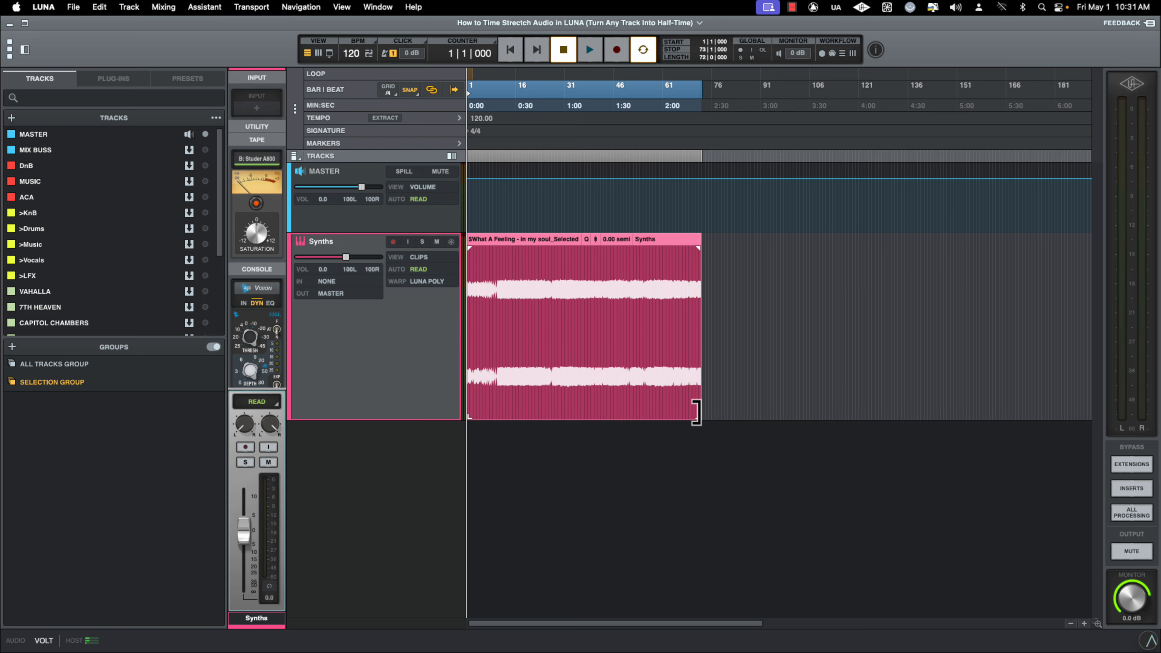
{"action": "left_click", "coordinate": [484, 287]}
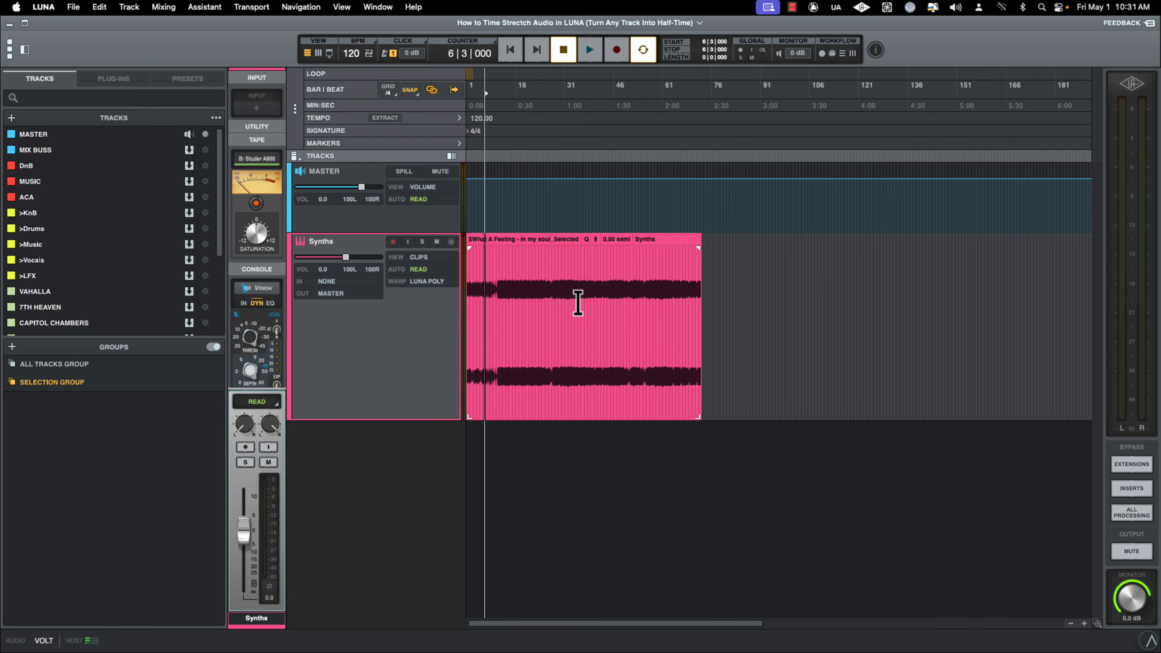
{"action": "left_click", "coordinate": [669, 283]}
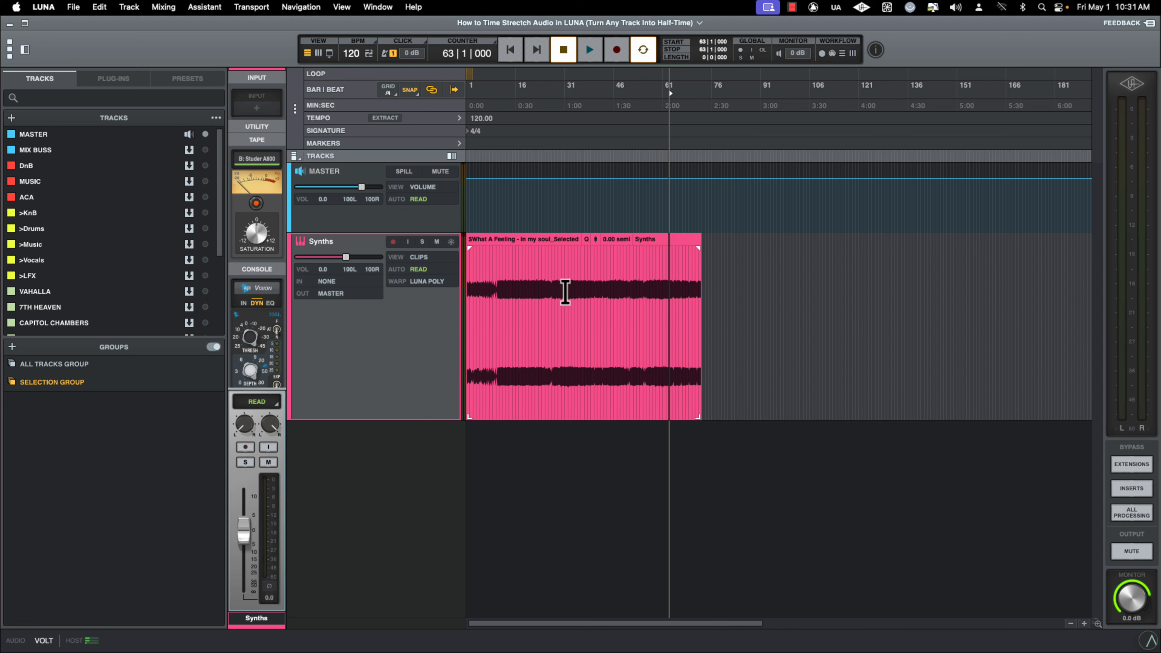
{"action": "left_click", "coordinate": [513, 291]}
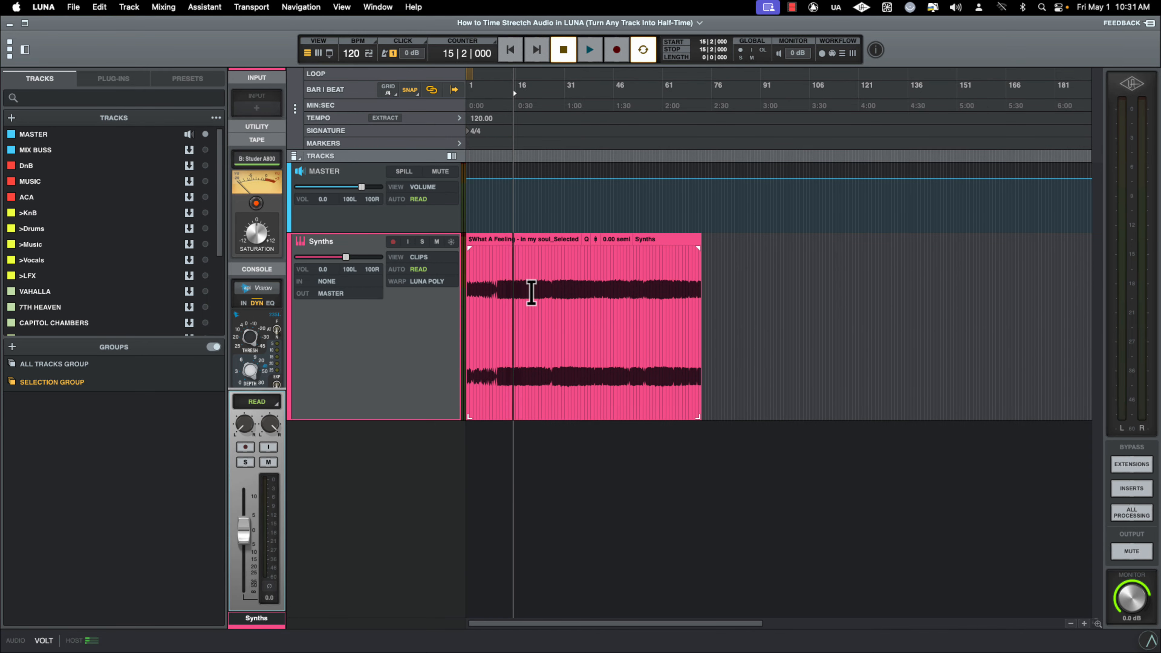
{"action": "left_click", "coordinate": [685, 325]}
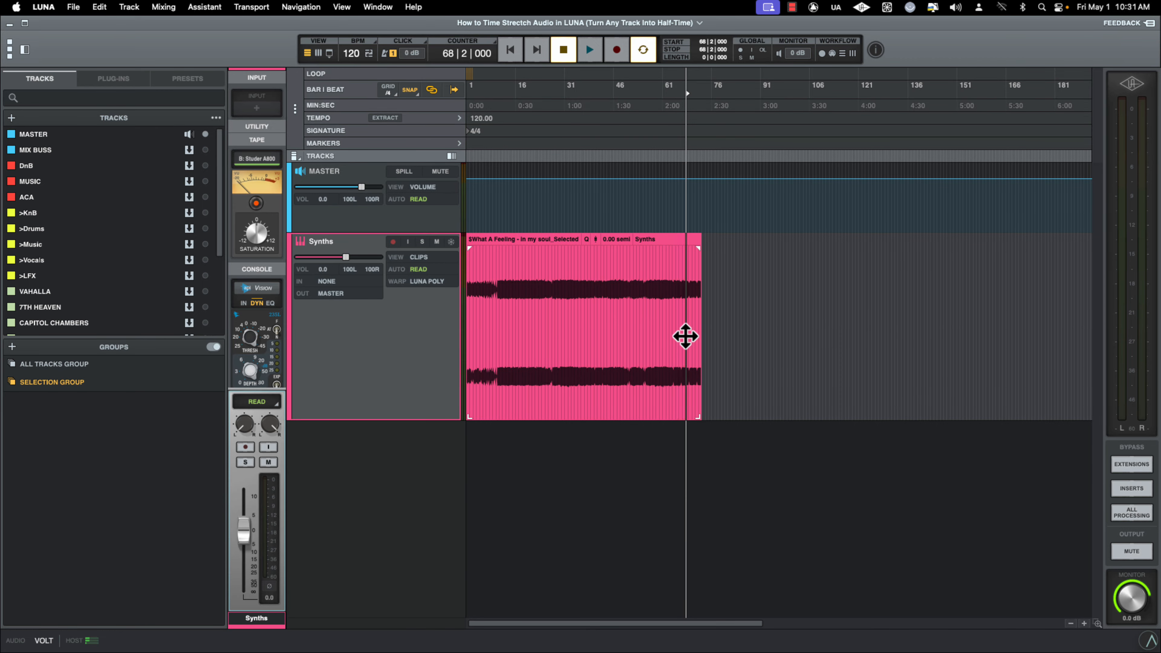
Select the Synths clip and extract the tempo from the entire session
{"action": "key", "text": "super+]"}
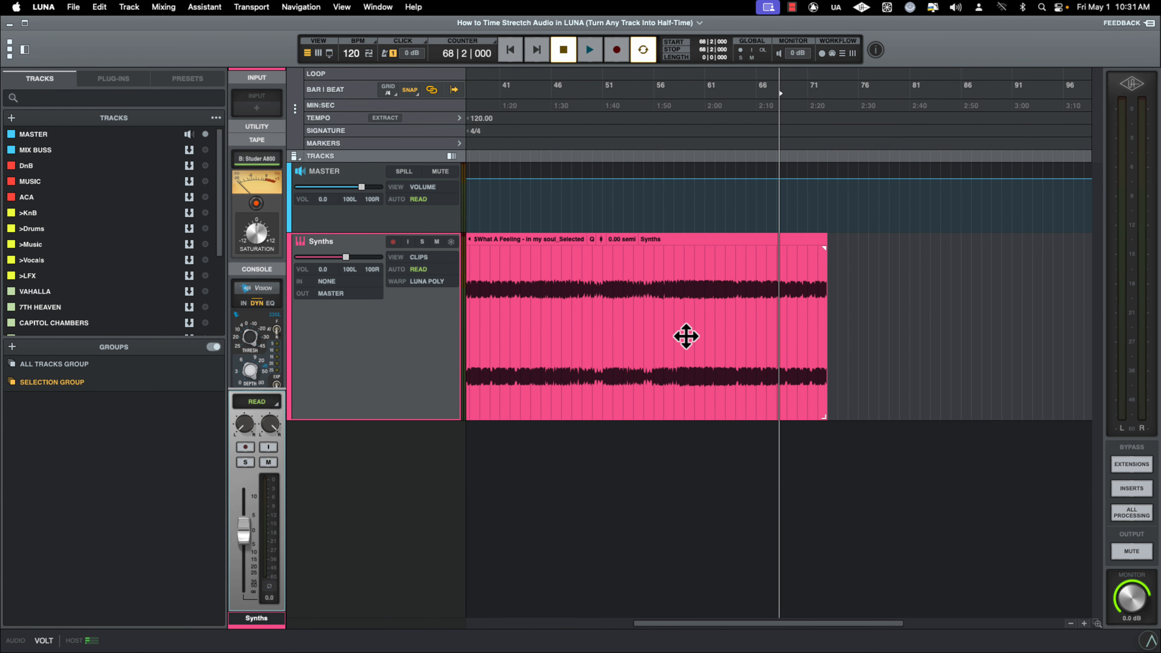
{"action": "left_click", "coordinate": [538, 311]}
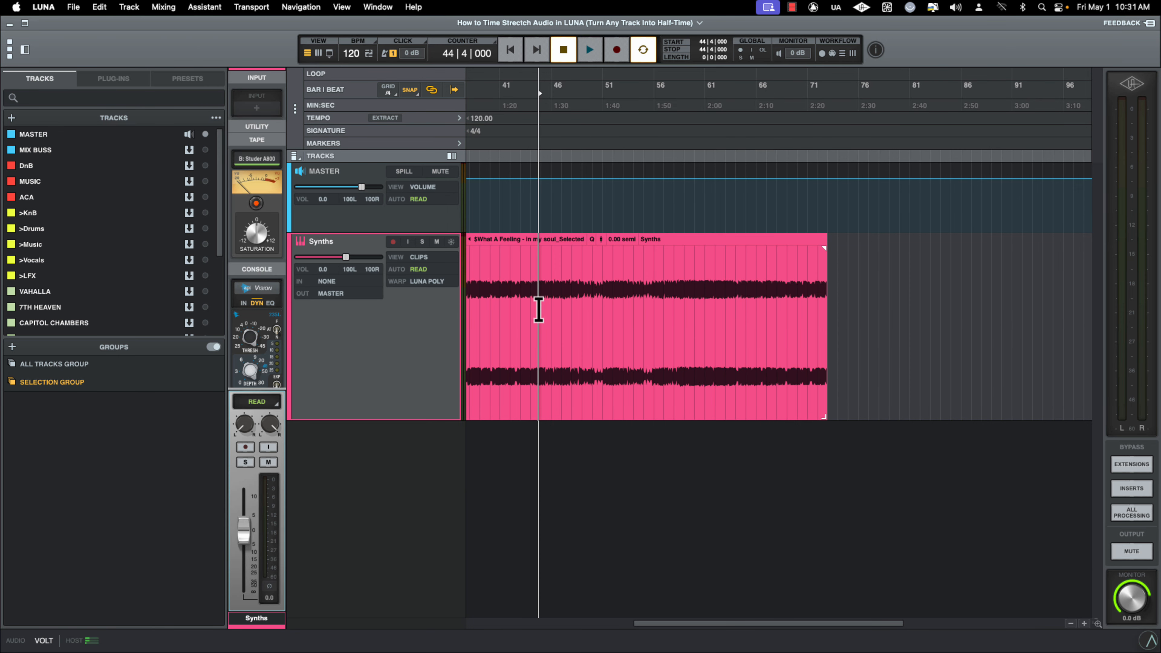
{"action": "left_click", "coordinate": [540, 336]}
{"action": "left_click", "coordinate": [374, 119]}
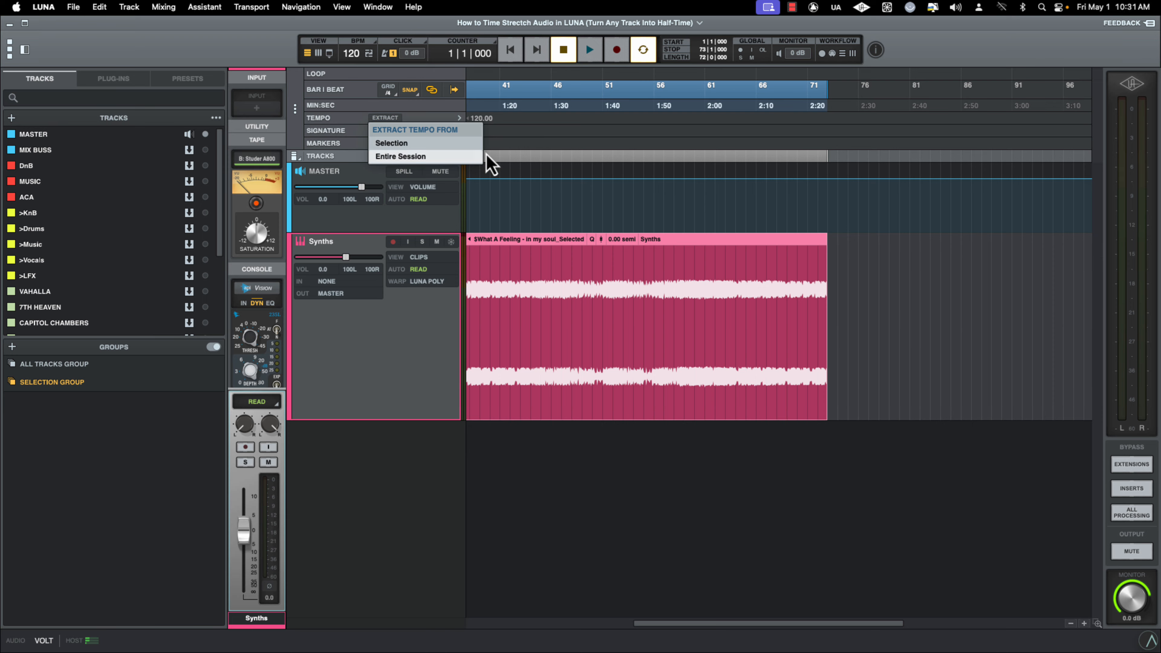
{"action": "left_click", "coordinate": [432, 158]}
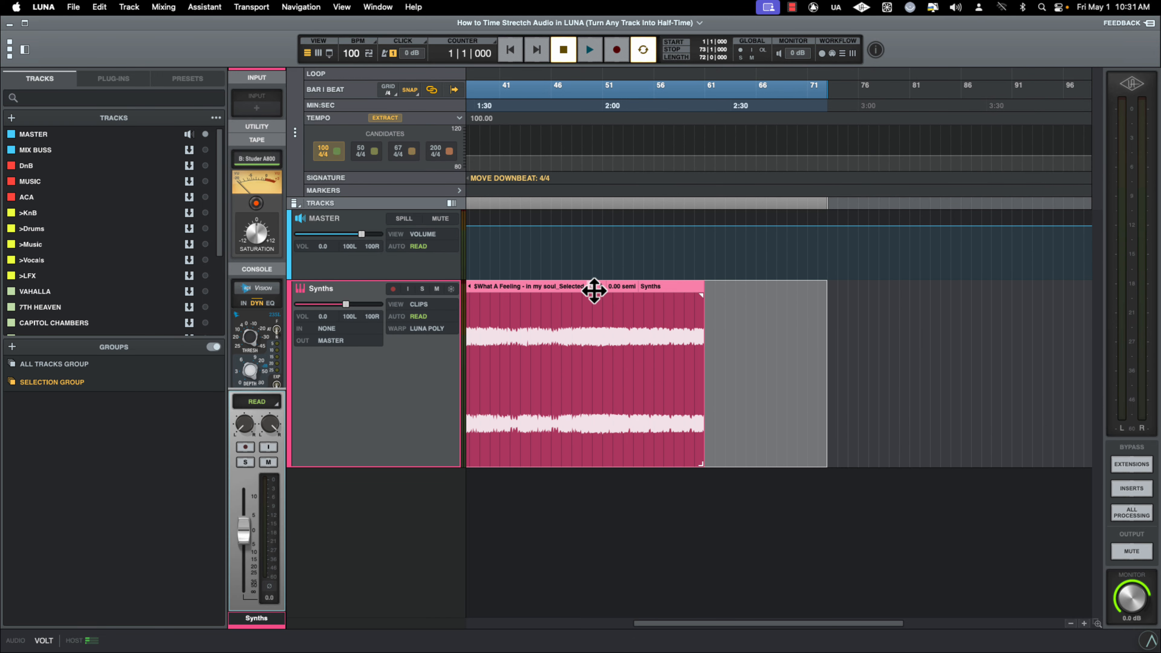
Play back the clip around bar 59 to check it against the extracted tempo
{"action": "left_click", "coordinate": [714, 441]}
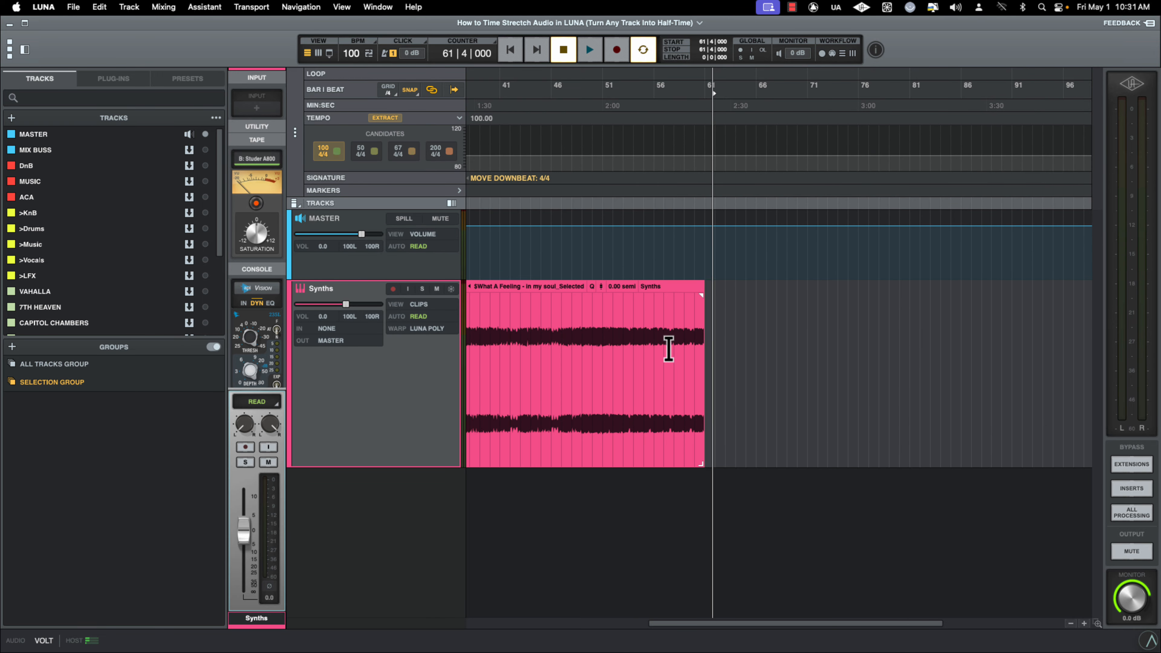
{"action": "scroll", "coordinate": [668, 346], "scroll_direction": "down", "scroll_amount": 1}
{"action": "scroll", "coordinate": [672, 352], "scroll_direction": "up", "scroll_amount": 5}
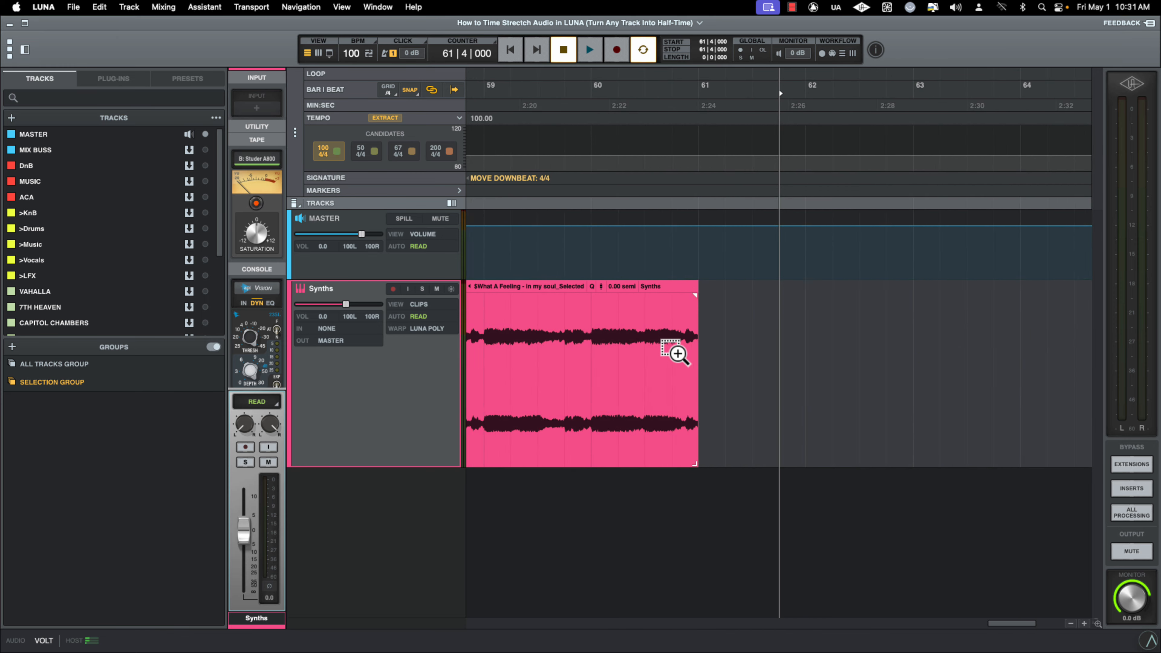
{"action": "scroll", "coordinate": [676, 353], "scroll_direction": "right", "scroll_amount": 1}
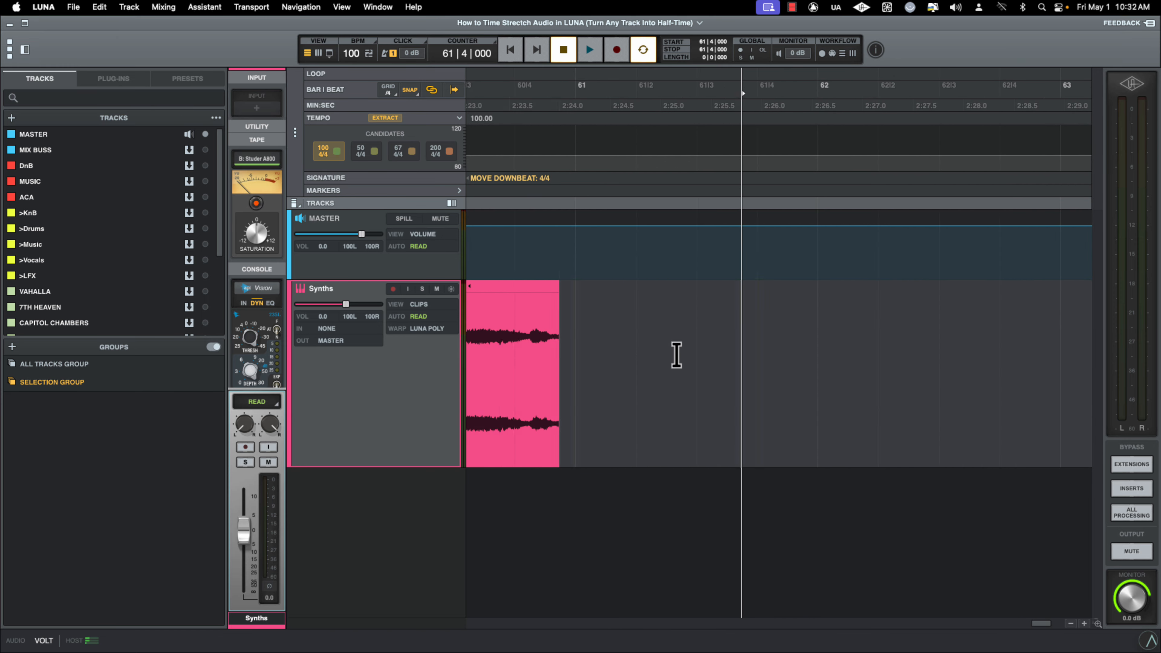
{"action": "scroll", "coordinate": [675, 353], "scroll_direction": "left", "scroll_amount": 8}
{"action": "scroll", "coordinate": [676, 353], "scroll_direction": "down", "scroll_amount": 1}
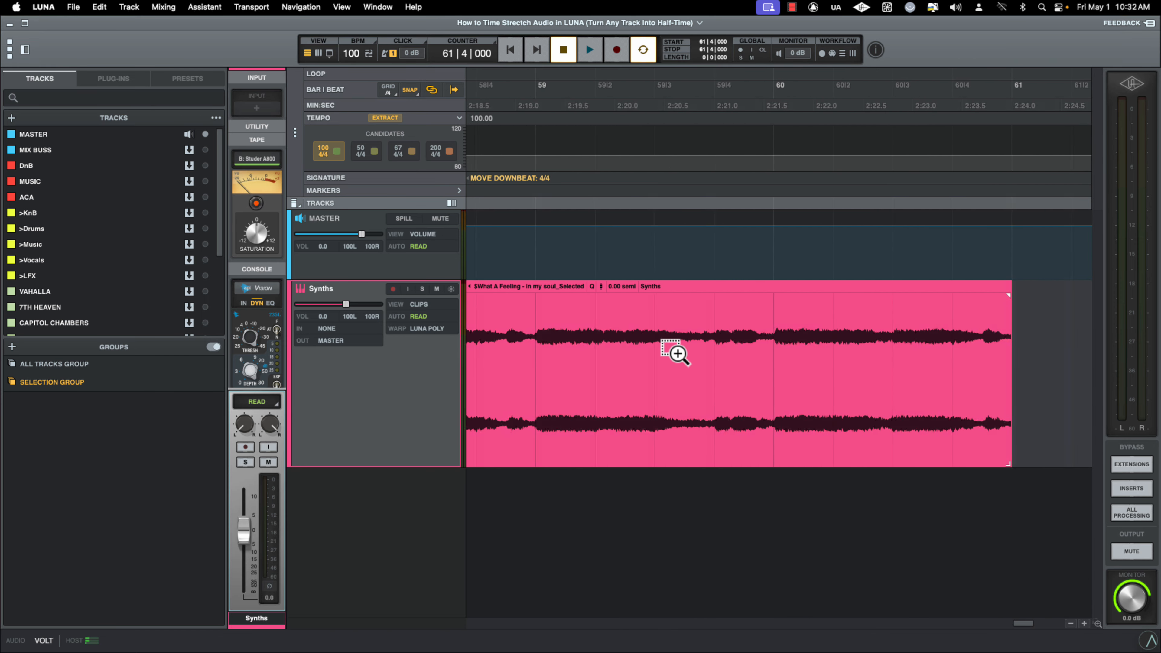
{"action": "left_click", "coordinate": [569, 340]}
{"action": "key", "text": "space"}
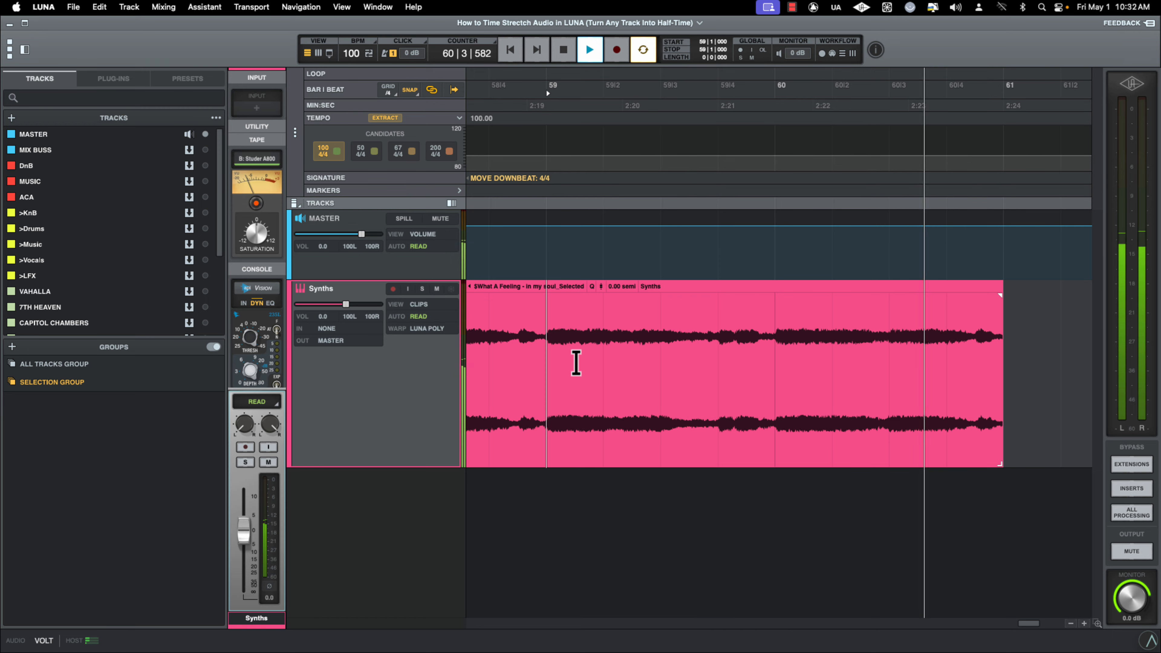
{"action": "key", "text": "space"}
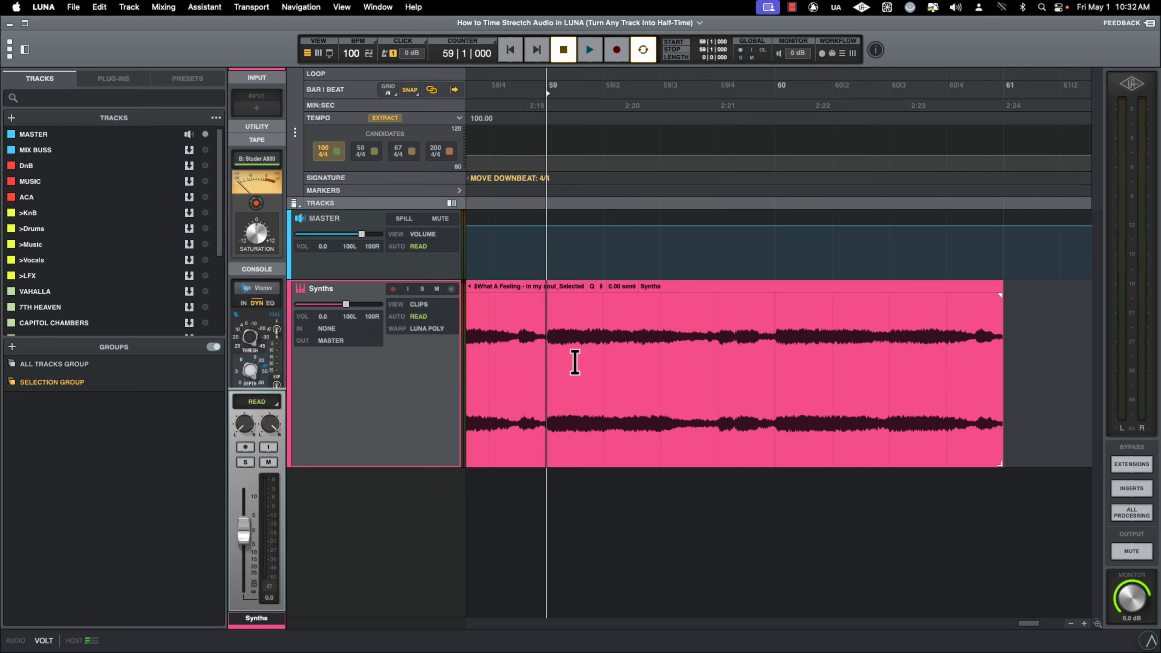
Split the clip at bar 59, view the warp algorithm options, and select the section after the split
{"action": "key", "text": "s"}
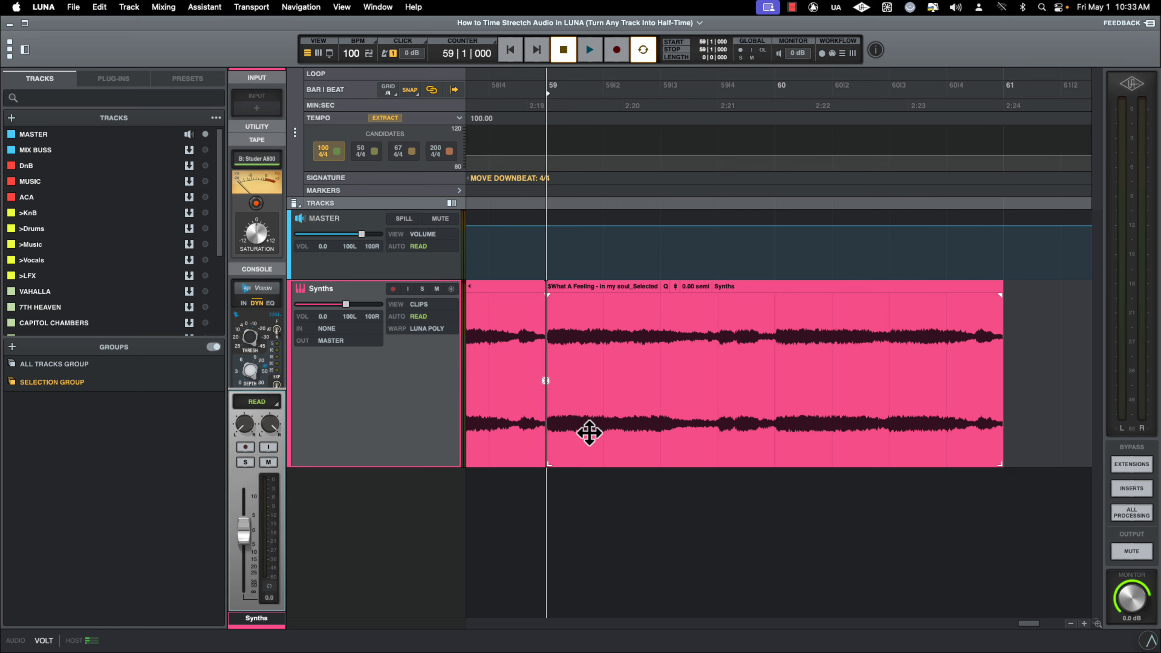
{"action": "left_click", "coordinate": [421, 332]}
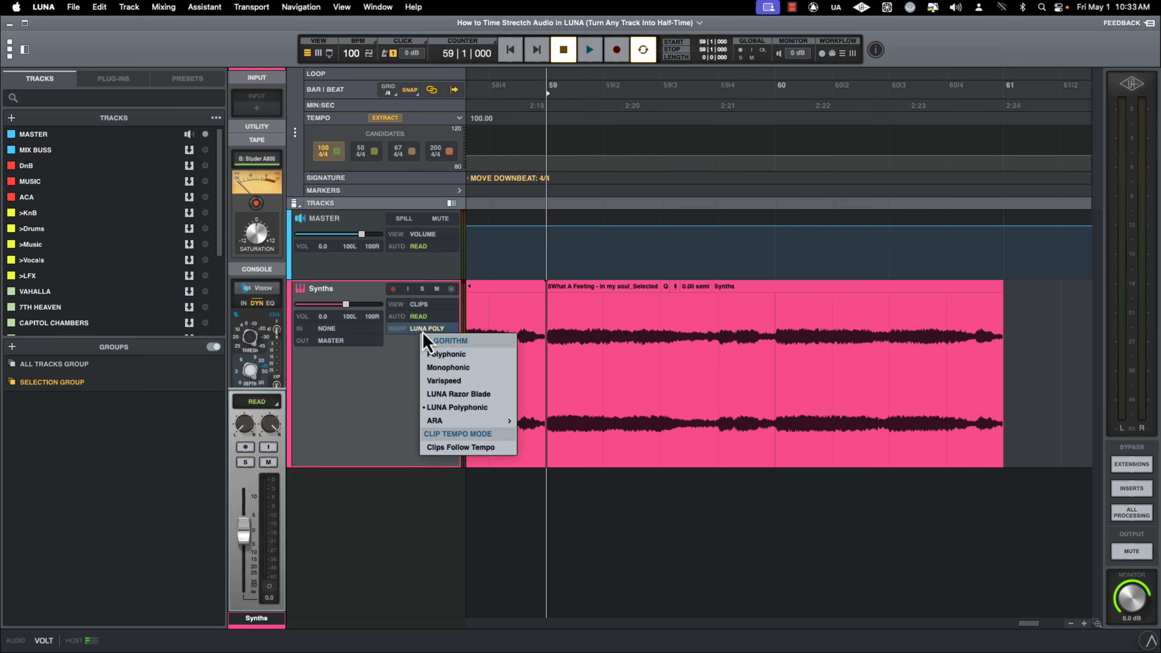
{"action": "mouse_move", "coordinate": [480, 420]}
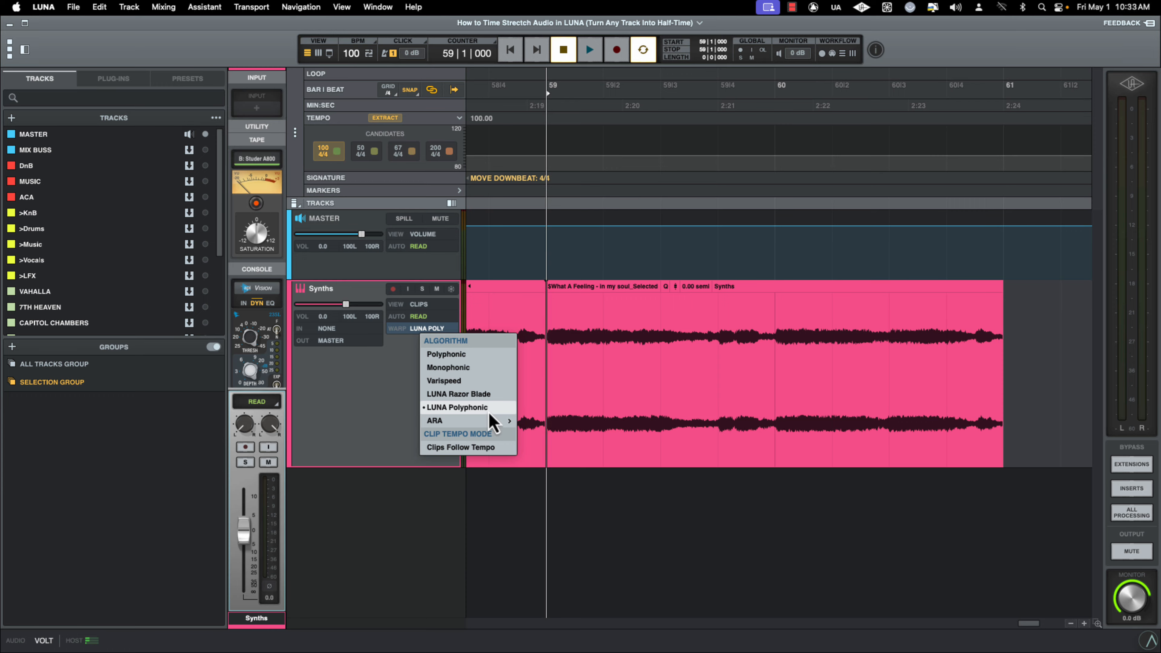
{"action": "left_click", "coordinate": [601, 394]}
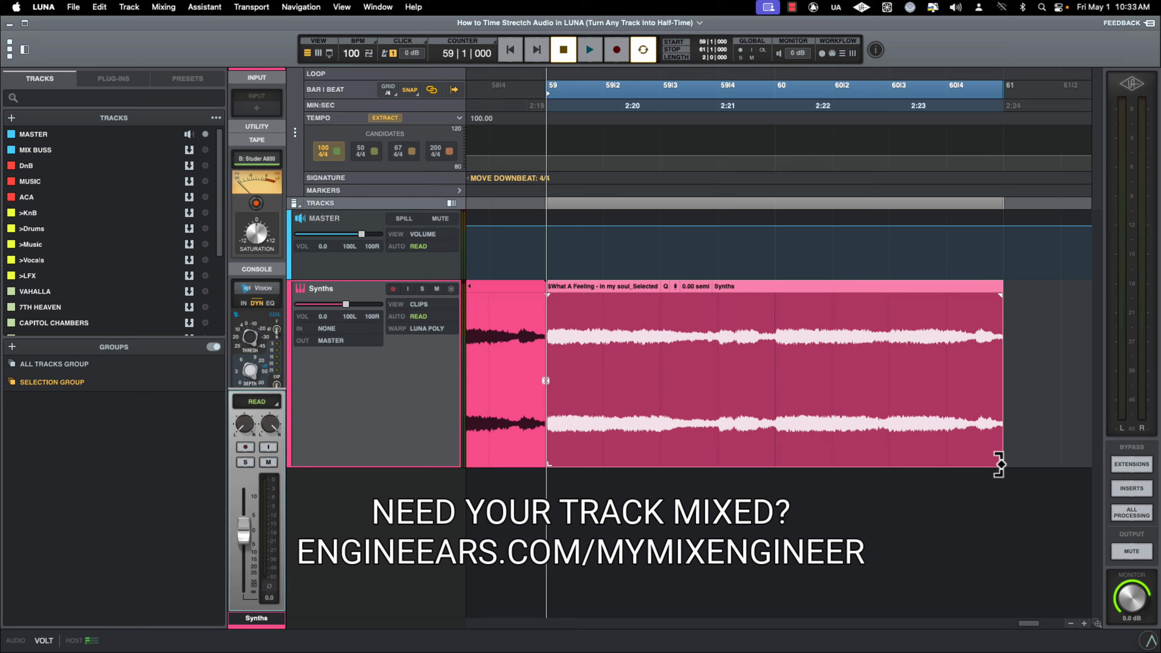
Try time-stretching the section after bar 59 by extending its end, play it, and undo the stretch
{"action": "left_click_drag", "start_coordinate": [999, 464], "coordinate": [1039, 445]}
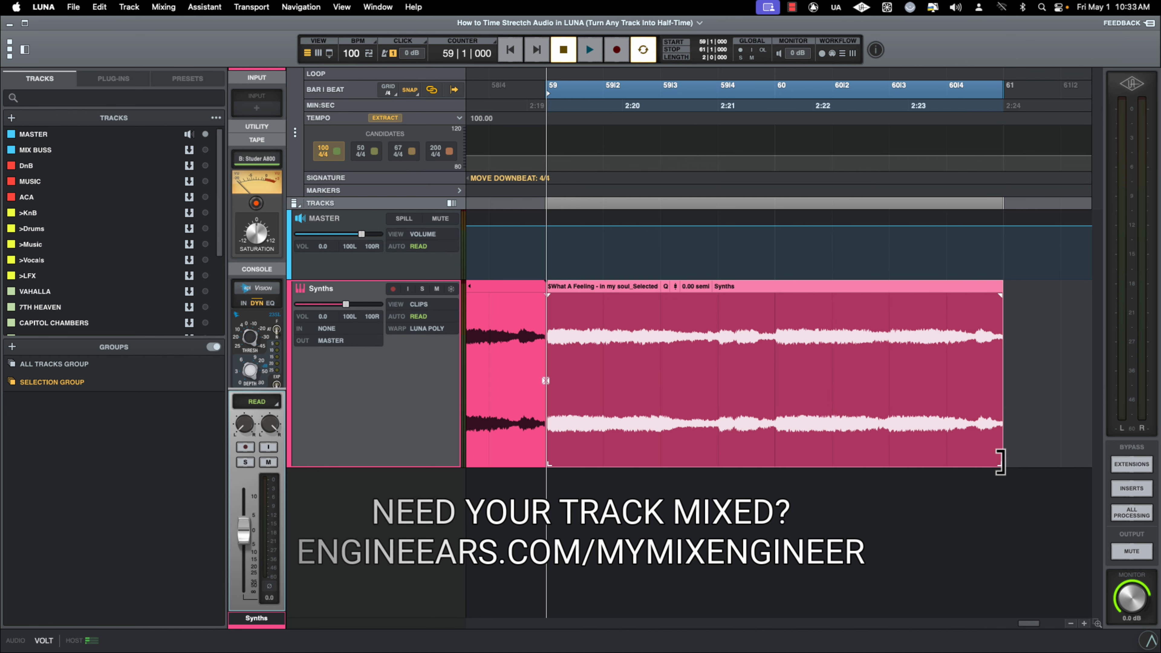
{"action": "mouse_move", "coordinate": [1025, 462]}
{"action": "left_mouse_down"}
{"action": "mouse_move", "coordinate": [1078, 458]}
{"action": "mouse_move", "coordinate": [1022, 458]}
{"action": "left_mouse_up"}
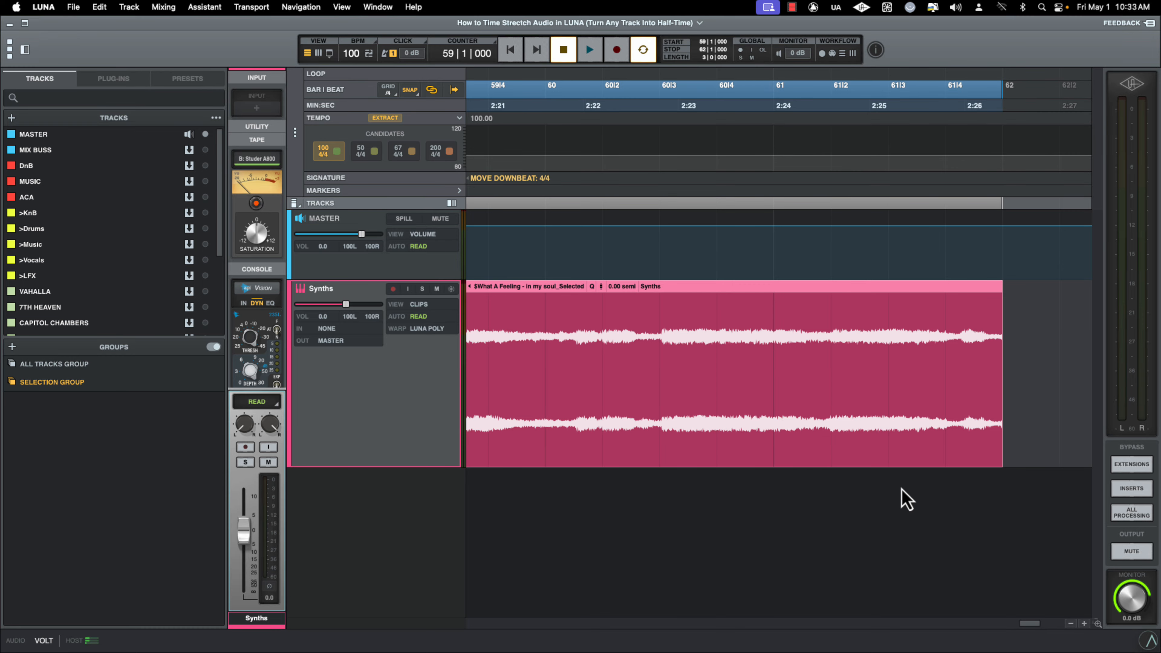
{"action": "key", "text": "space"}
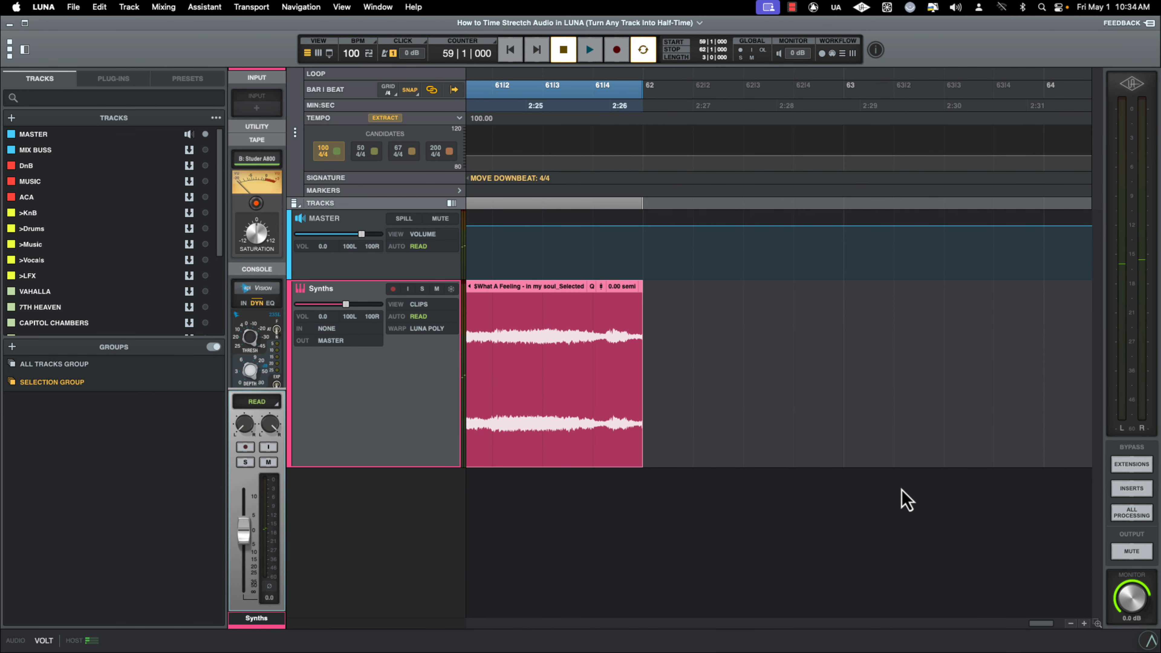
{"action": "key", "text": "super+z"}
Play back the split clip and undo the split at bar 59
{"action": "scroll", "coordinate": [900, 490], "scroll_direction": "left", "scroll_amount": 10}
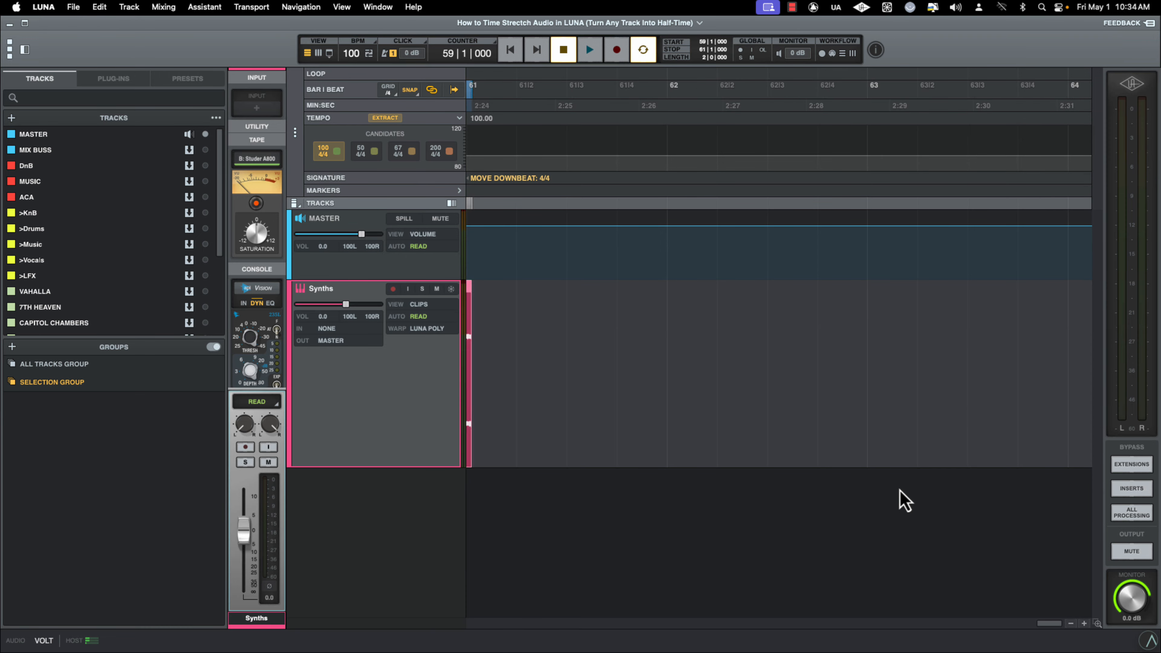
{"action": "key", "text": "space"}
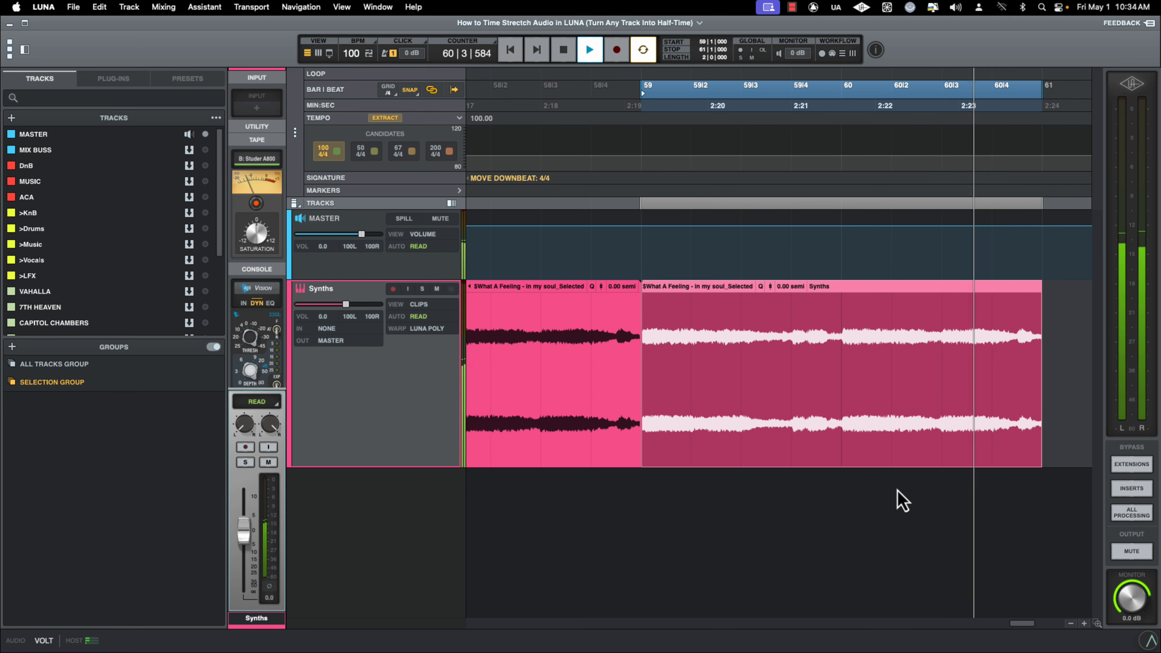
{"action": "key", "text": "space"}
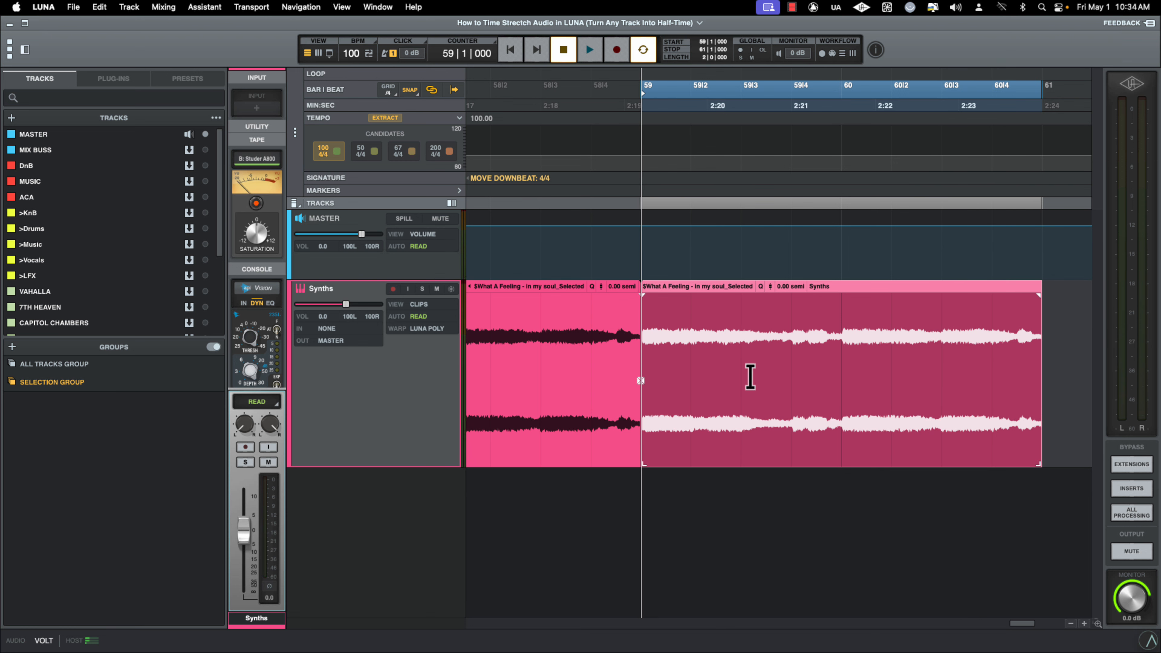
{"action": "key", "text": "super+z"}
Select the Synths clip, place the playhead at bar 59, and split the clip there again
{"action": "left_click", "coordinate": [757, 399]}
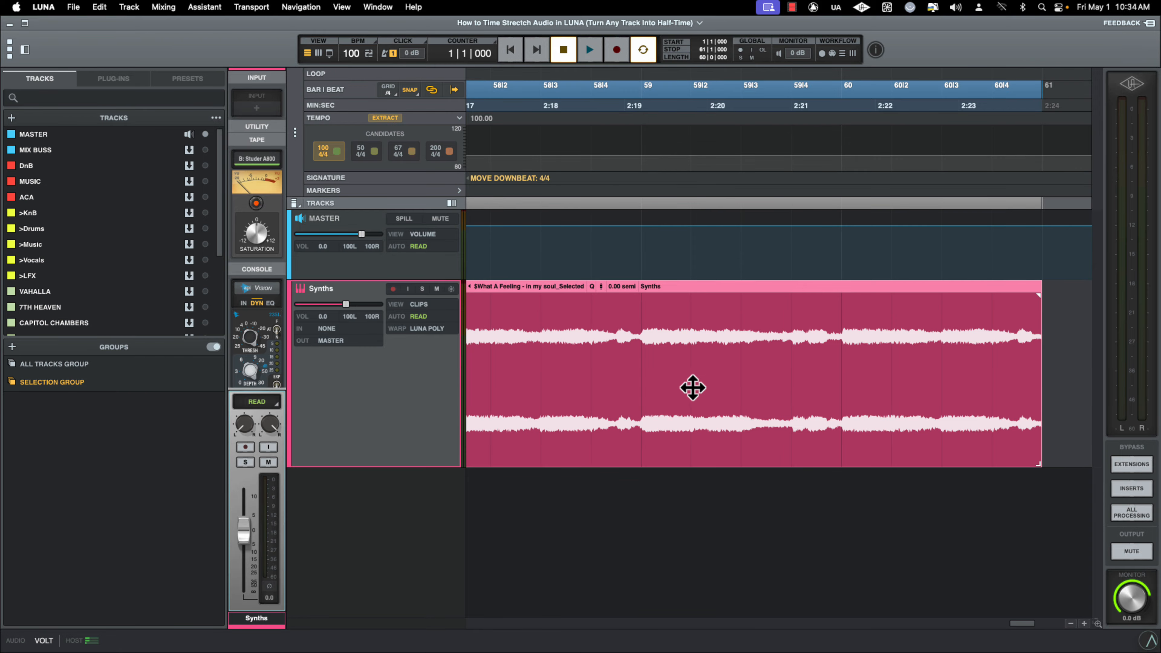
{"action": "left_click_drag", "start_coordinate": [639, 341], "coordinate": [1052, 357]}
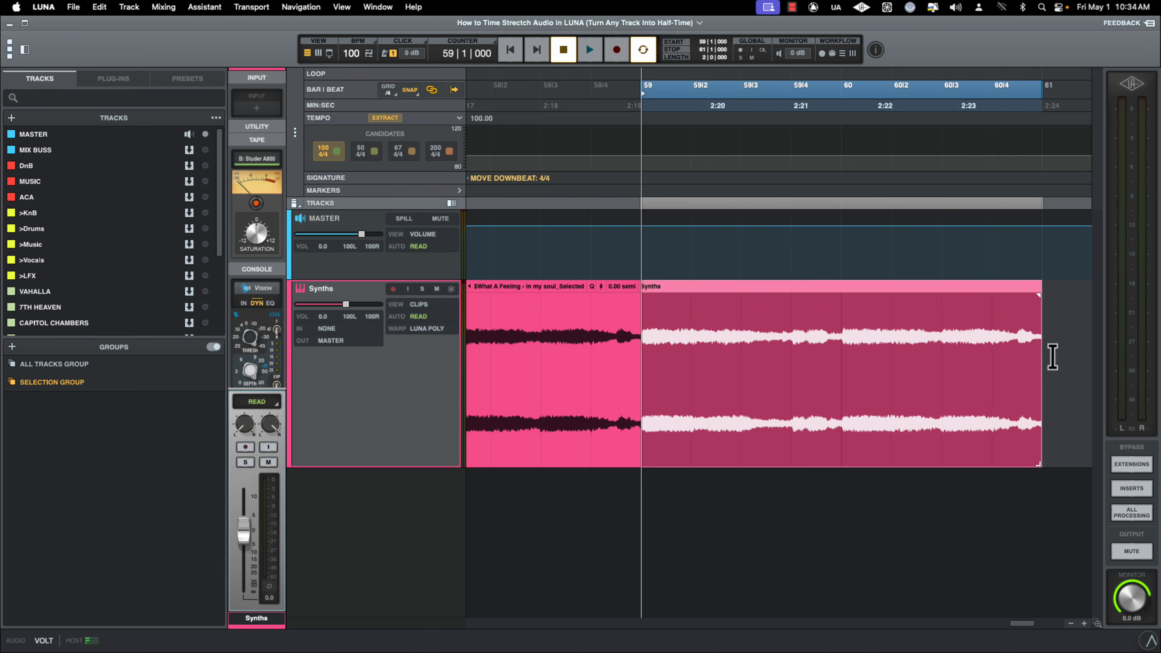
{"action": "left_click", "coordinate": [642, 339]}
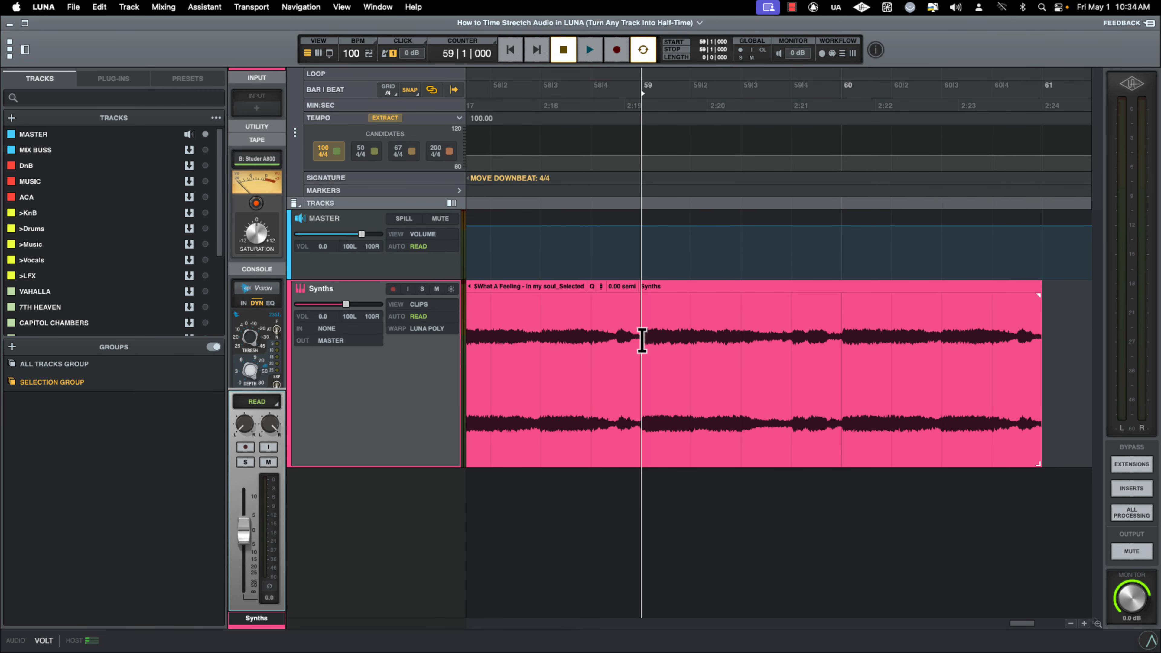
{"action": "key", "text": "super+e"}
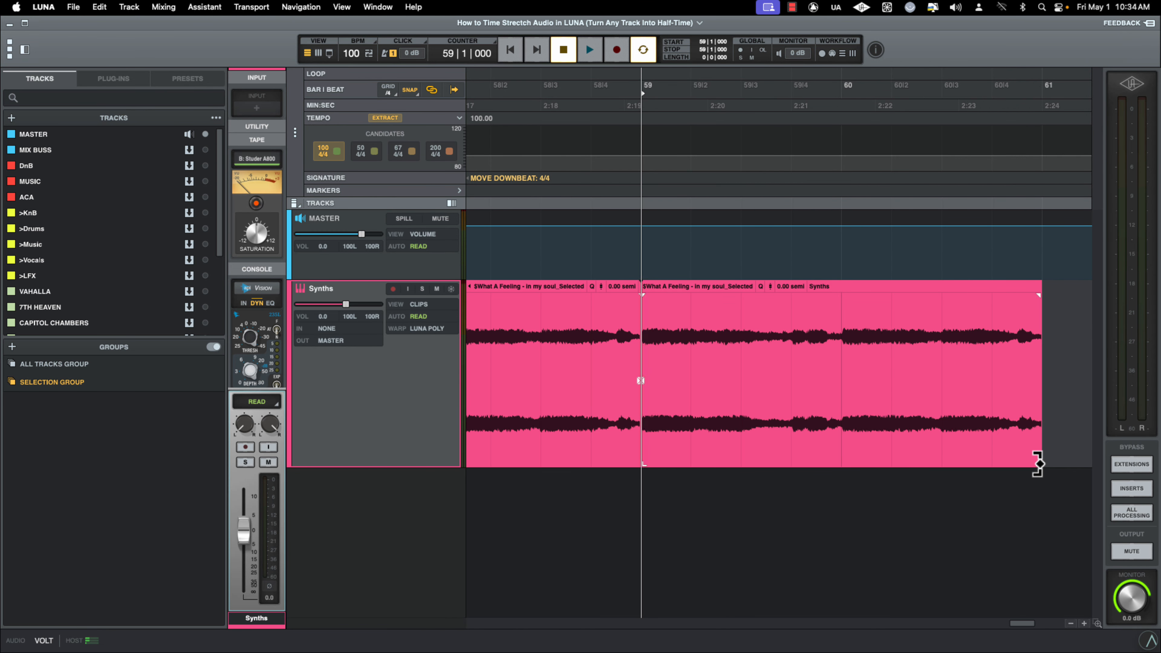
Time-stretch the section after bar 59 by extending its end out to bar 63
{"action": "left_click", "coordinate": [1037, 463]}
{"action": "mouse_move", "coordinate": [1049, 464]}
{"action": "left_mouse_down"}
{"action": "mouse_move", "coordinate": [1074, 461]}
{"action": "mouse_move", "coordinate": [1000, 461]}
{"action": "mouse_move", "coordinate": [1070, 459]}
{"action": "left_mouse_up"}
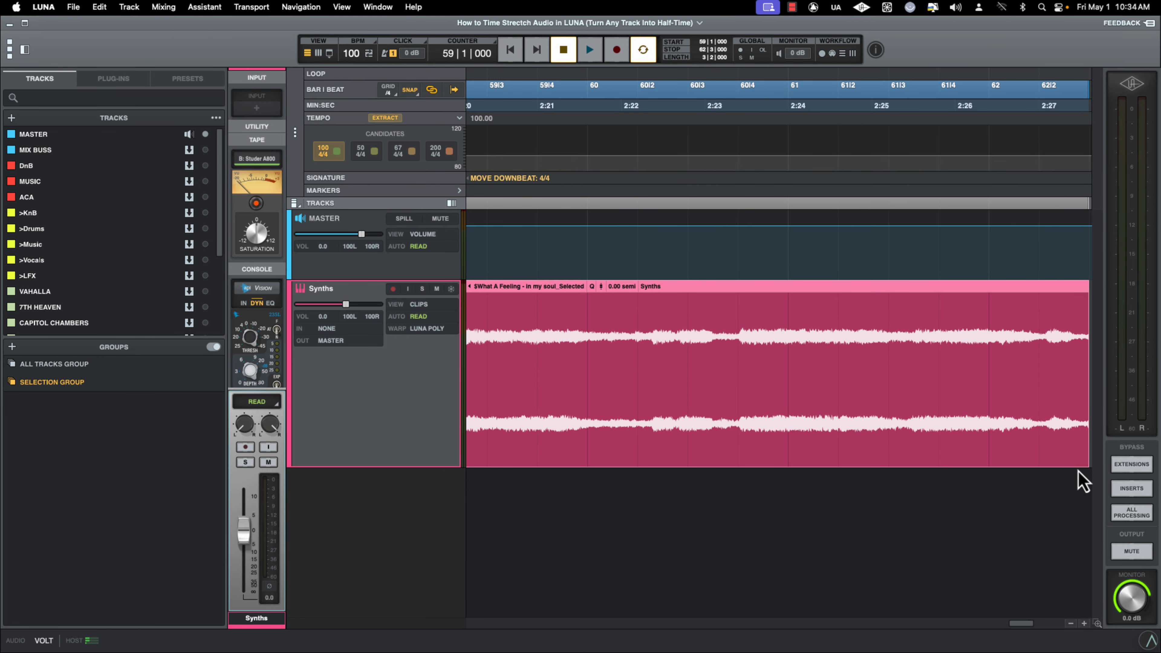
{"action": "scroll", "coordinate": [1077, 470], "scroll_direction": "right", "scroll_amount": 5}
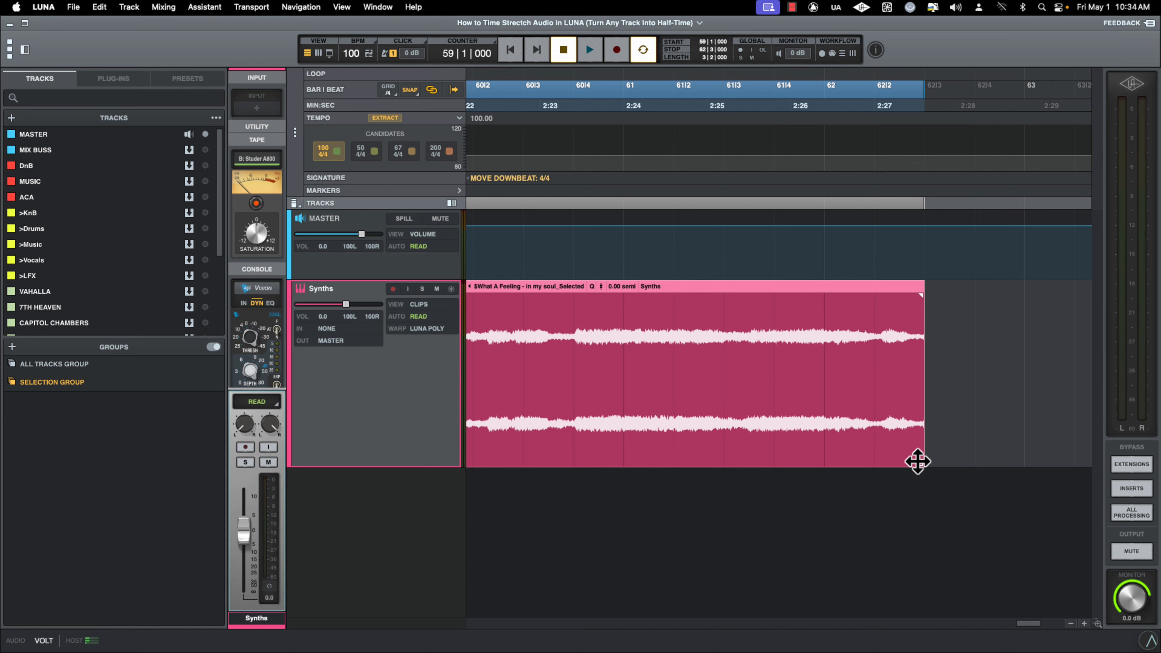
{"action": "left_click_drag", "start_coordinate": [941, 463], "coordinate": [1007, 454]}
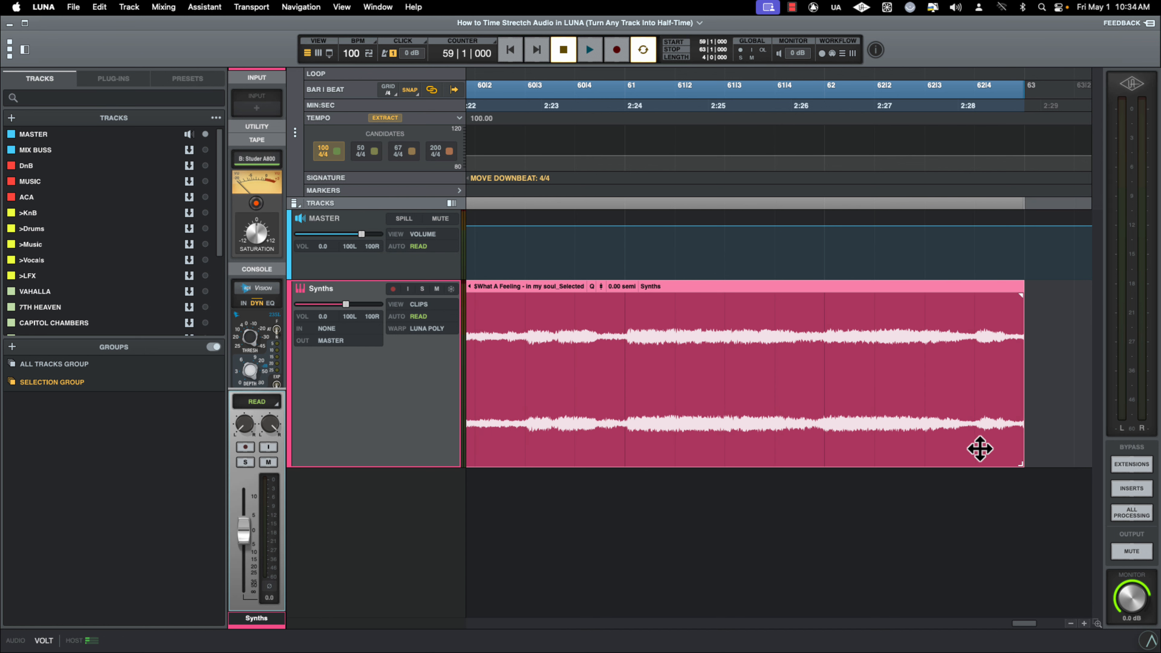
{"action": "key", "text": "t"}
Play back the stretched section starting at bar 59
{"action": "scroll", "coordinate": [977, 454], "scroll_direction": "down", "scroll_amount": 10}
{"action": "scroll", "coordinate": [977, 454], "scroll_direction": "up", "scroll_amount": 3}
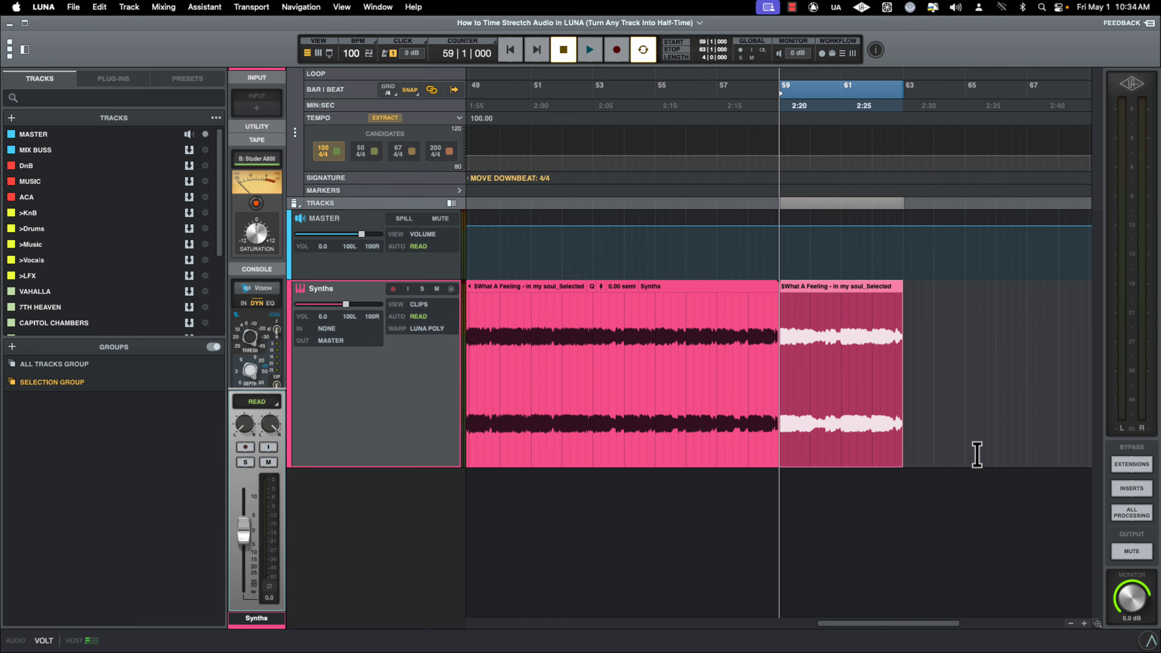
{"action": "key", "text": "space"}
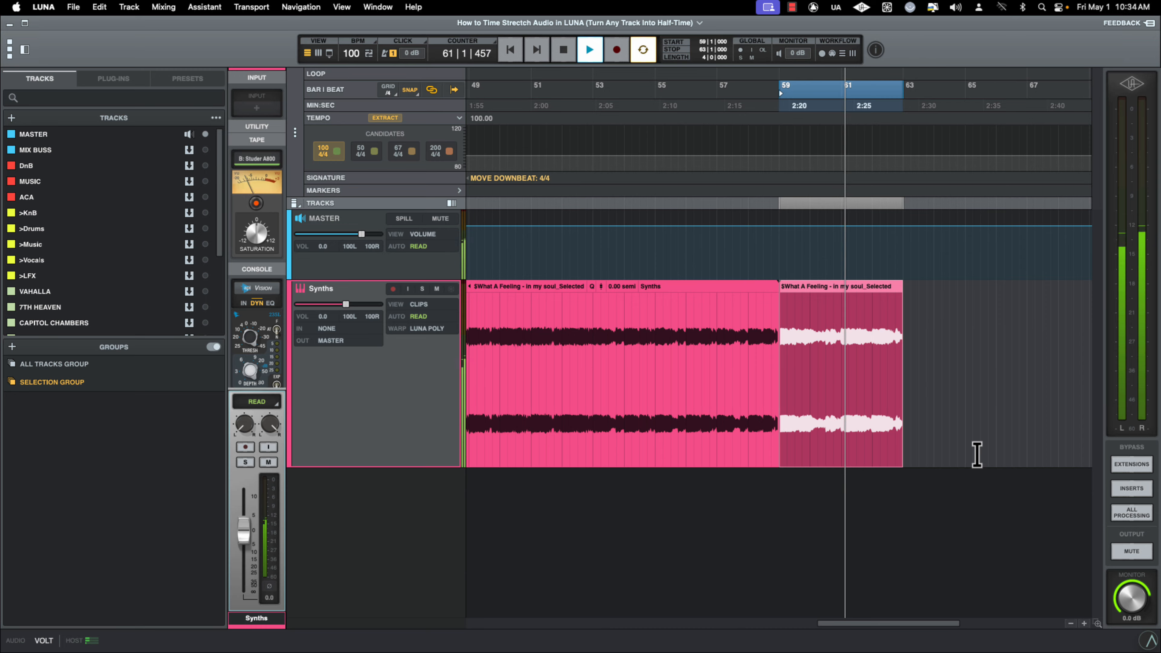
{"action": "key", "text": "space"}
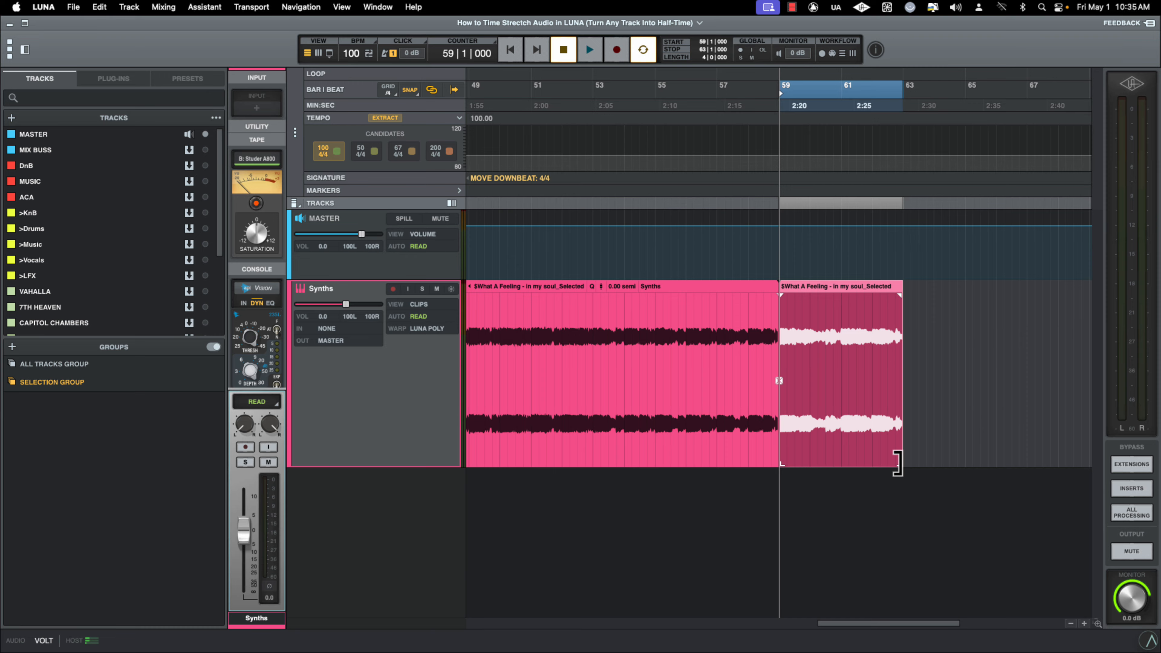
Shorten the stretched section so it ends at about bar 62 and play it back
{"action": "left_click_drag", "start_coordinate": [896, 463], "coordinate": [866, 463]}
{"action": "key", "text": "space"}
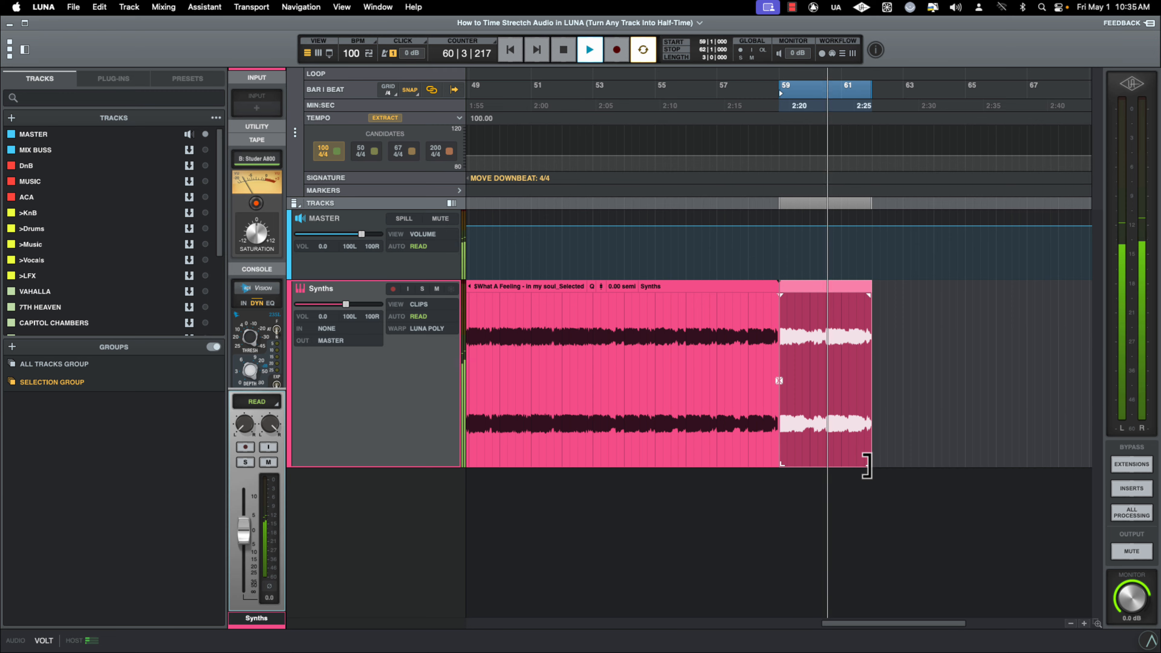
{"action": "key", "text": "space"}
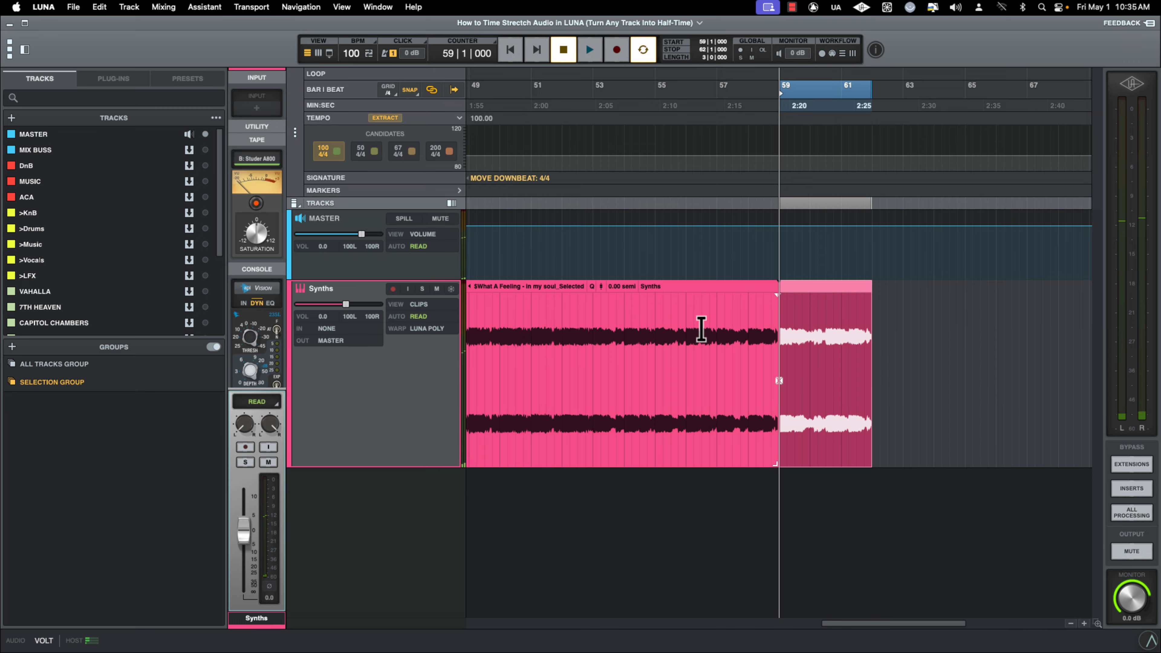
Play the track from around bar 54 through the stretched section
{"action": "left_click", "coordinate": [625, 315]}
{"action": "key", "text": "space"}
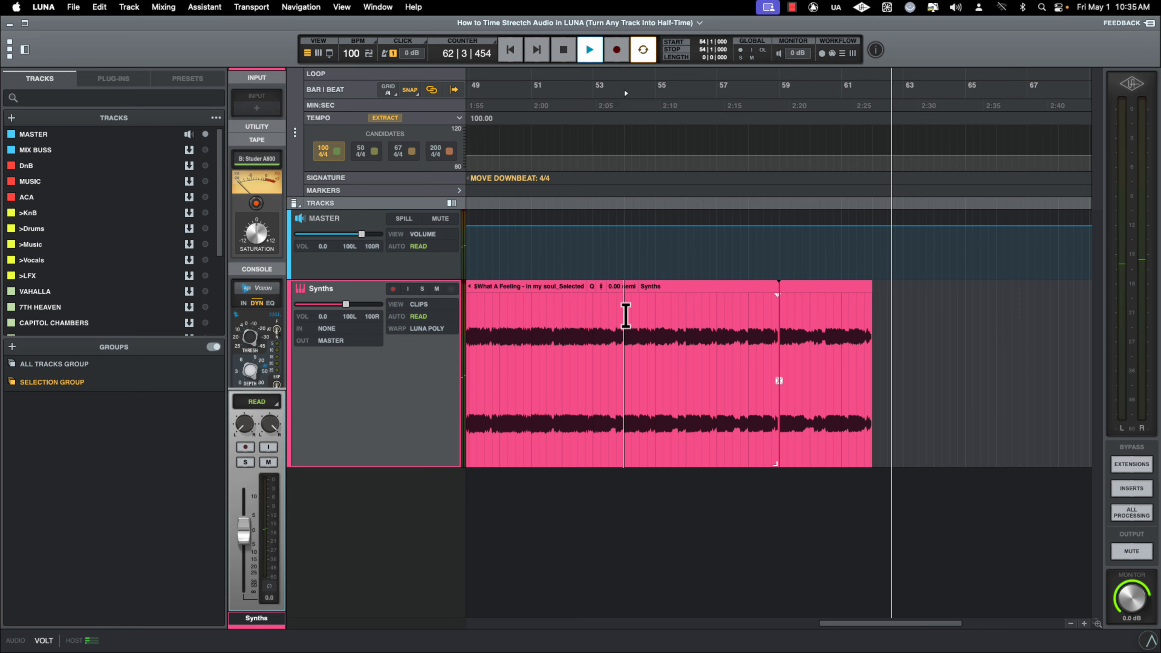
{"action": "key", "text": "space"}
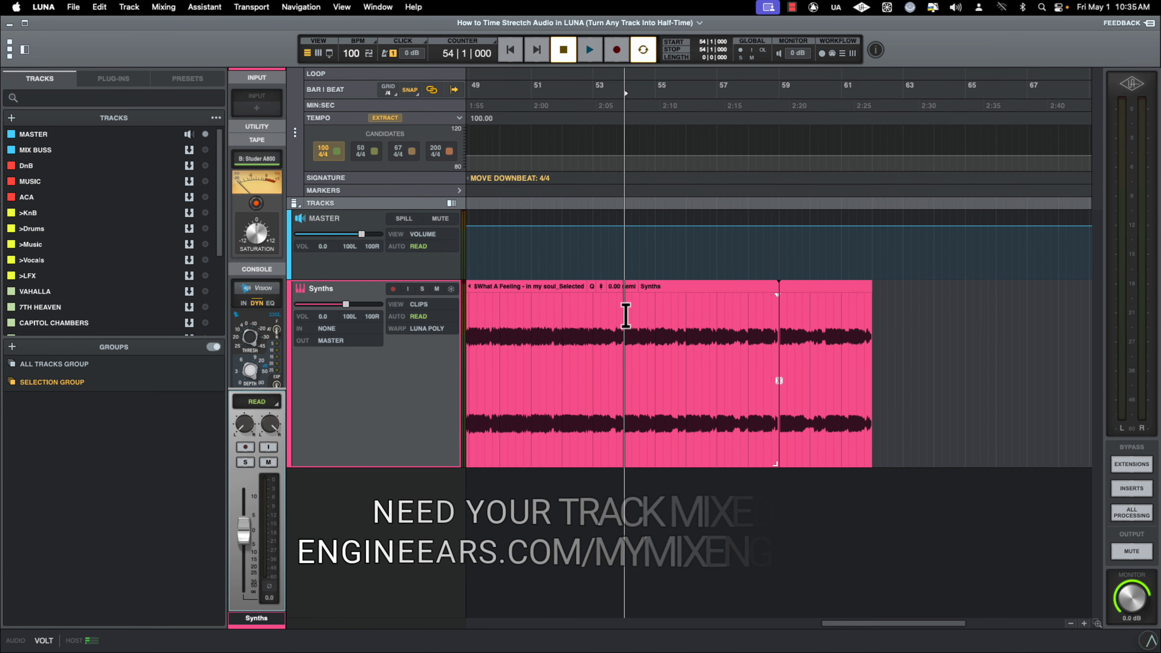
{"action": "left_click", "coordinate": [626, 315]}
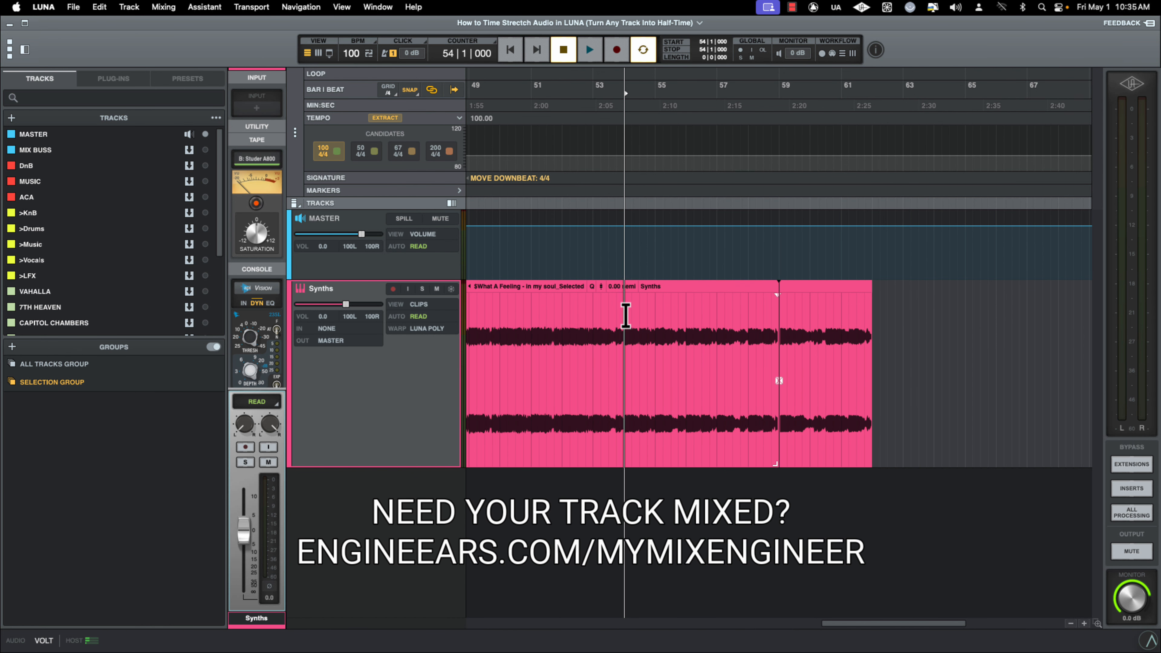